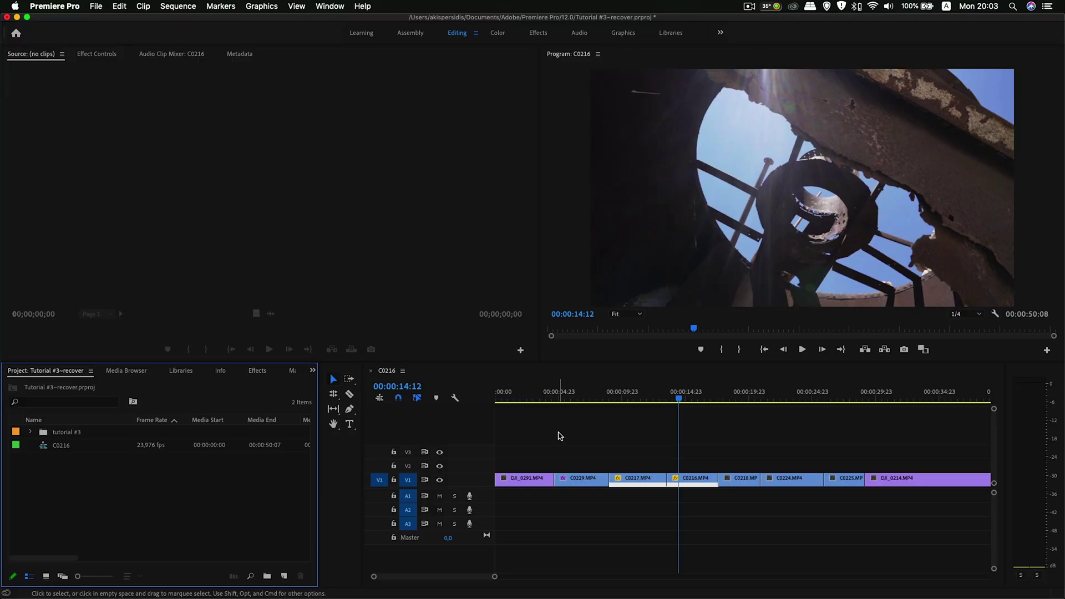
Check the tutorial #3 bin, then download Full Hd Transitions.prproj from Google Drive and minimize Safari
left_click(30, 432)
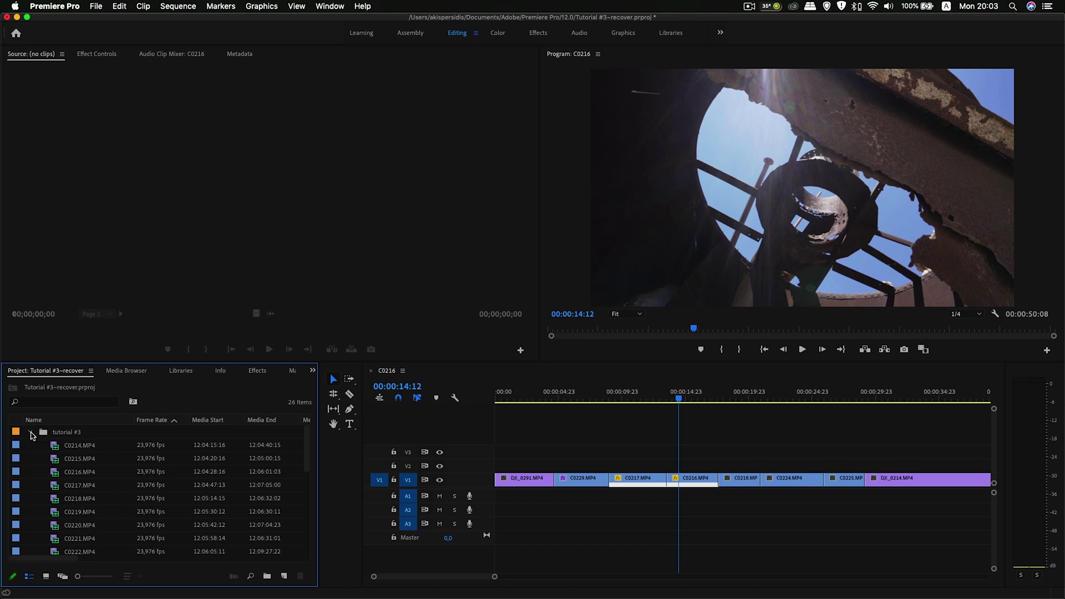
left_click(31, 433)
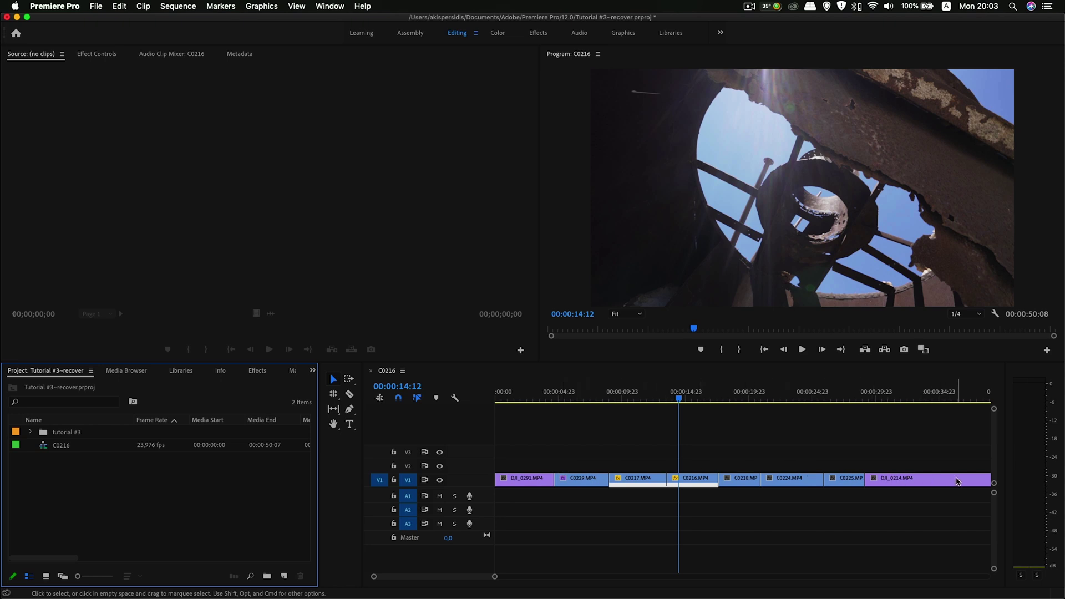
mouse_move(956, 480)
mouse_move(554, 597)
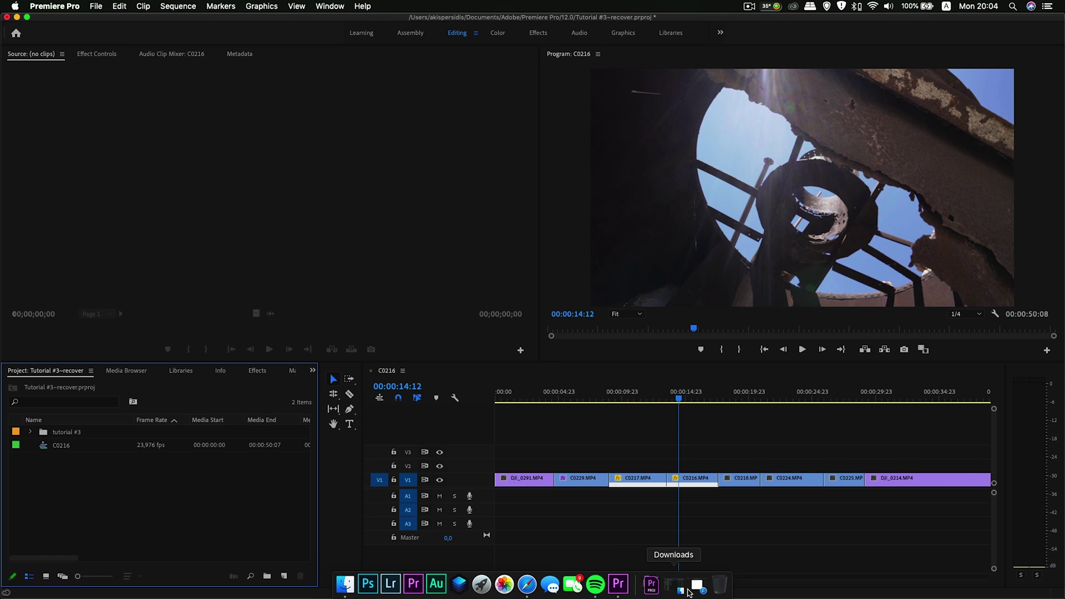
left_click(678, 586)
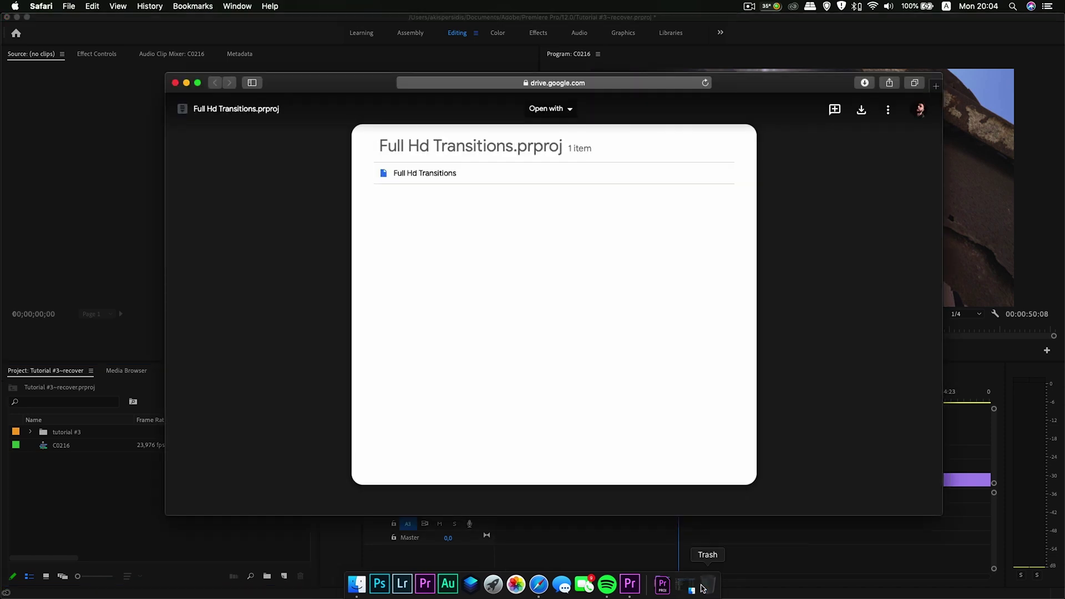
left_click(867, 113)
left_click(186, 82)
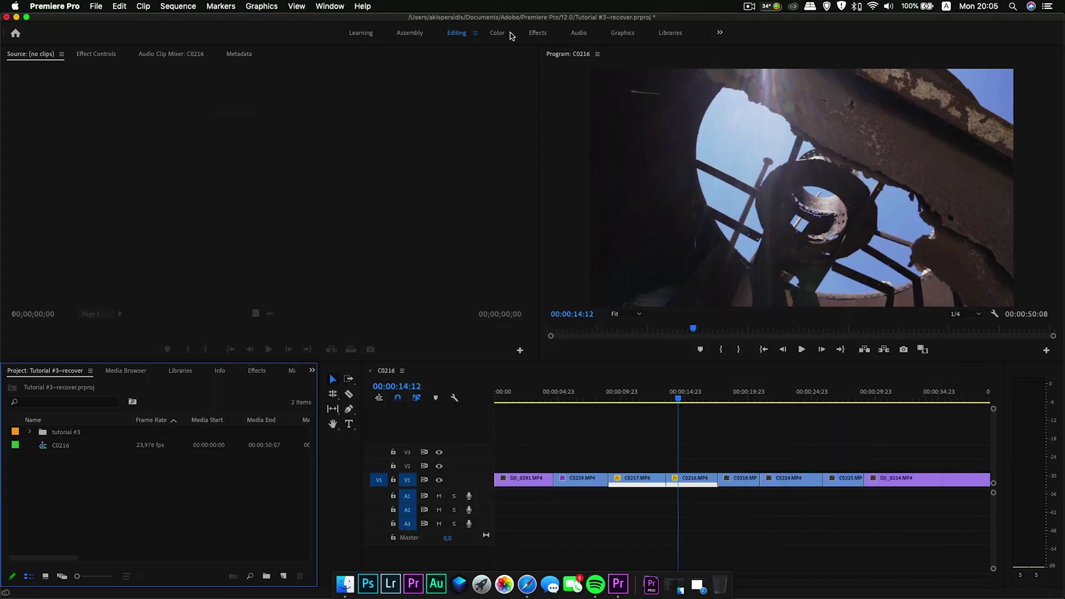
Move Premiere aside and open Full Hd Transitions.prproj from the desktop's My transition pack 2020 folder
left_click_drag(513, 38, 519, 125)
double_click(1036, 27)
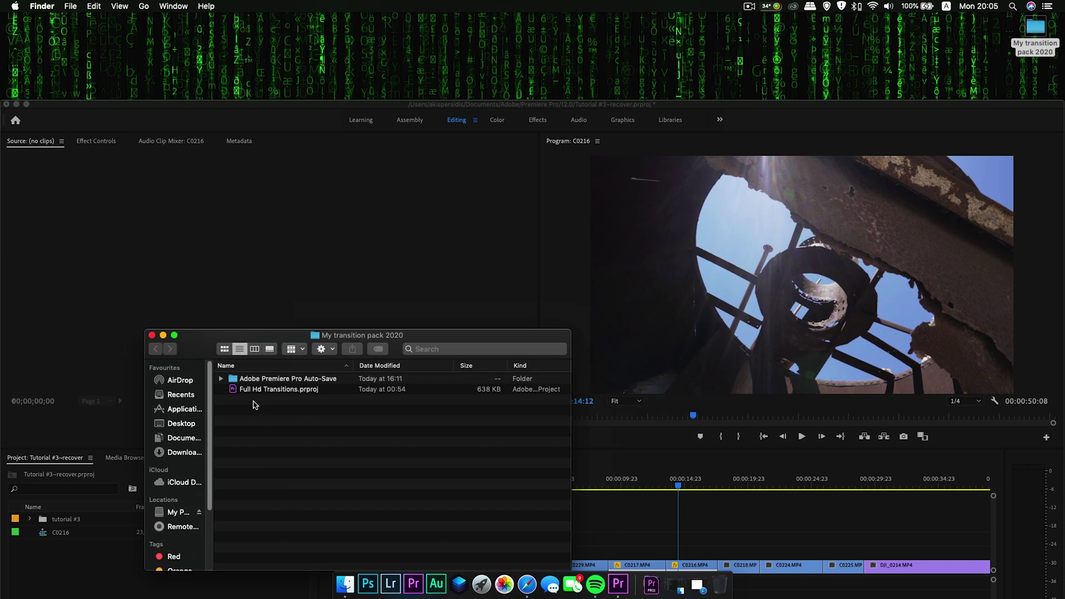
double_click(262, 391)
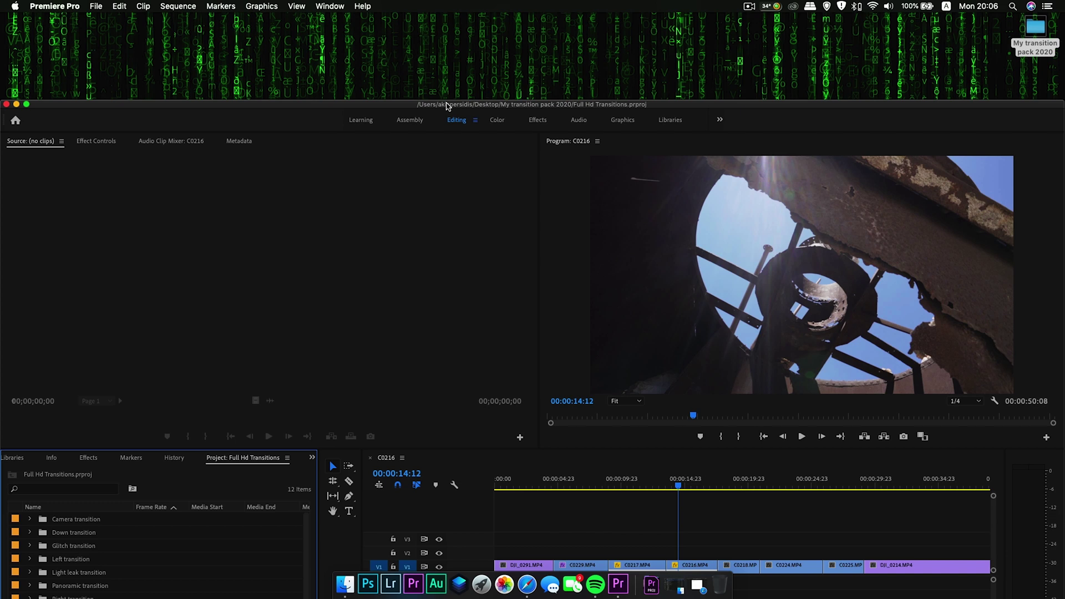
Put the Premiere window back under the menu bar and scroll through the Full Hd Transitions bins
left_click_drag(447, 106, 438, 15)
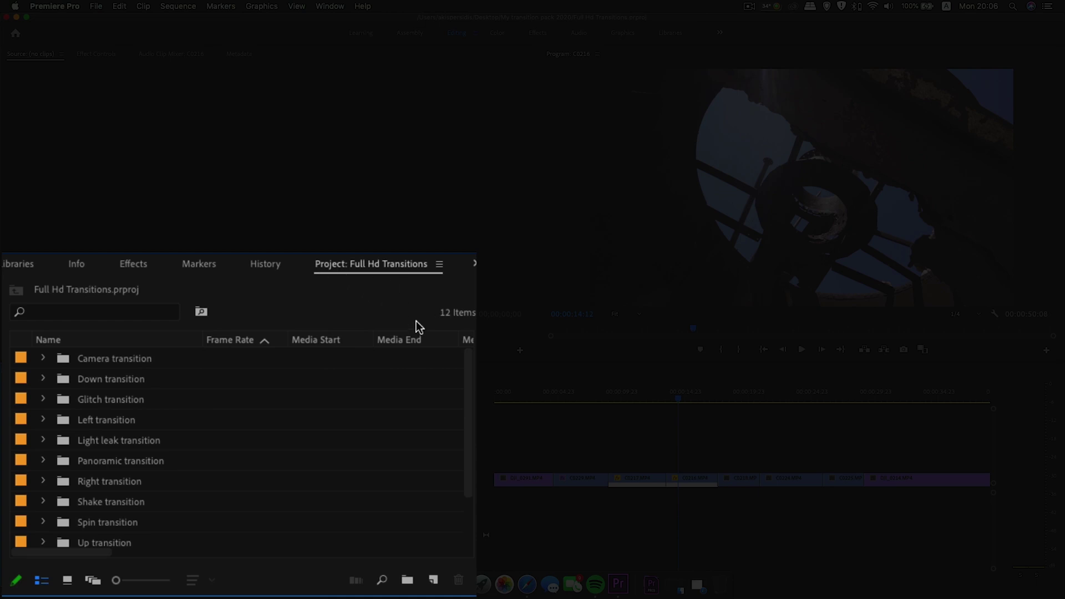
scroll(108, 469, "down", 1)
scroll(108, 482, "down", 2)
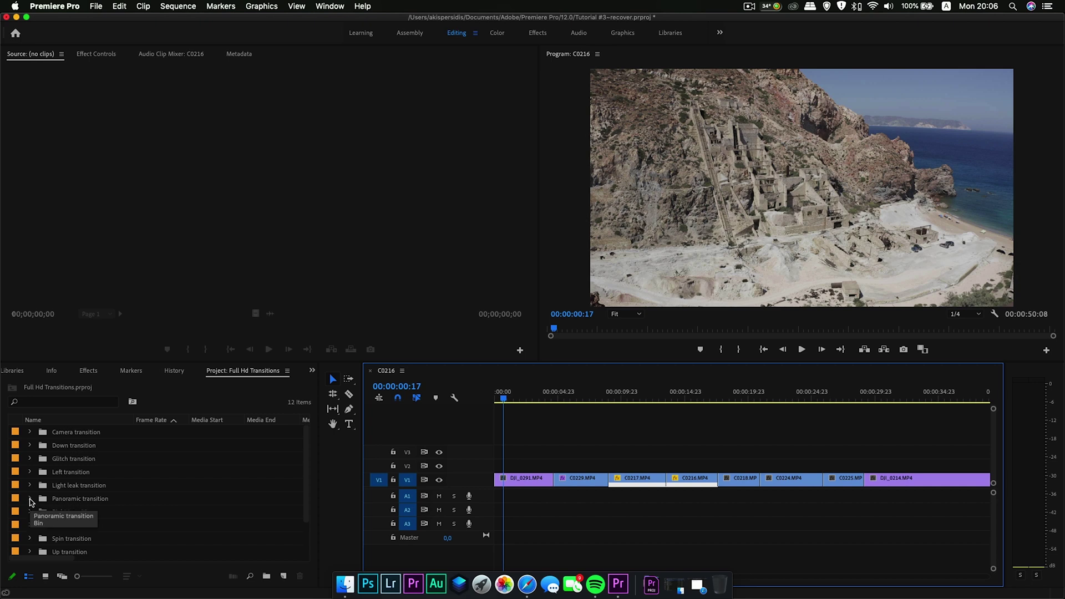
Drag the Panoramic transition preset onto V2/V3 over the DJI_0291/C0229 cut and align it
left_click(78, 503)
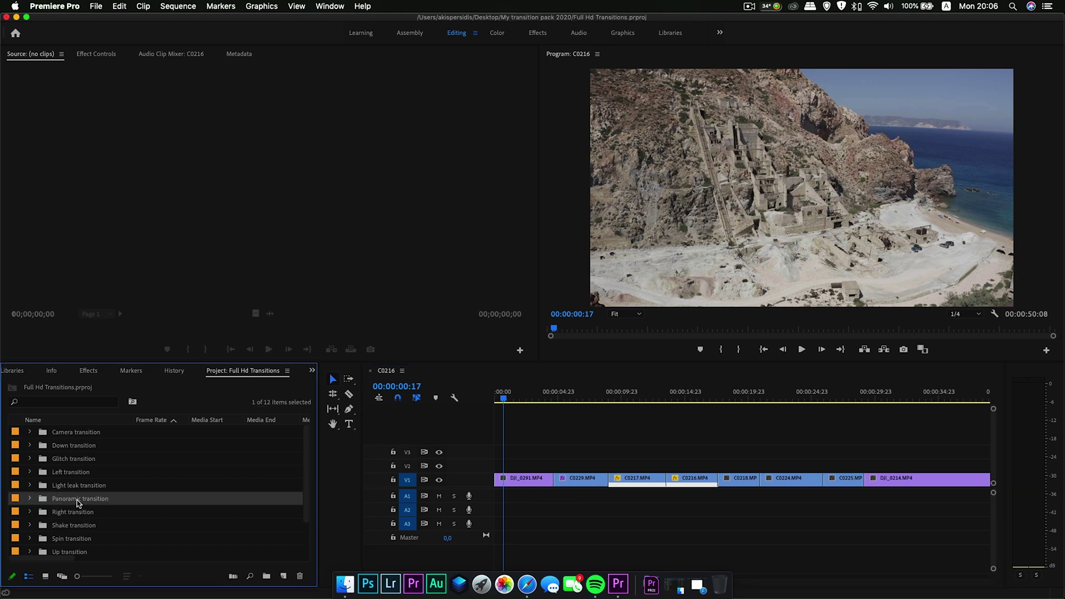
left_click(30, 499)
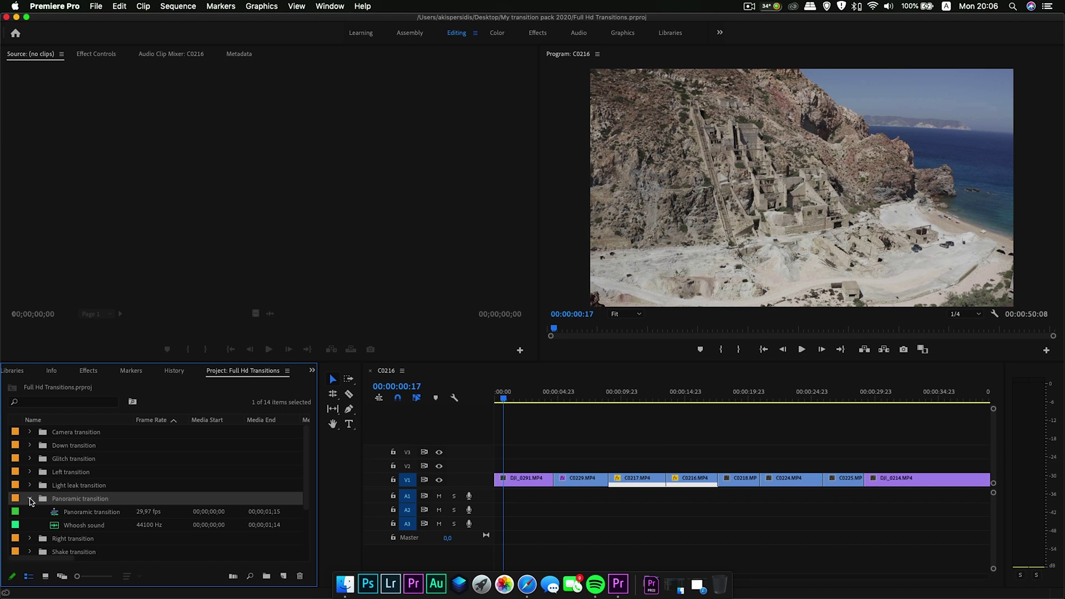
left_click(56, 516)
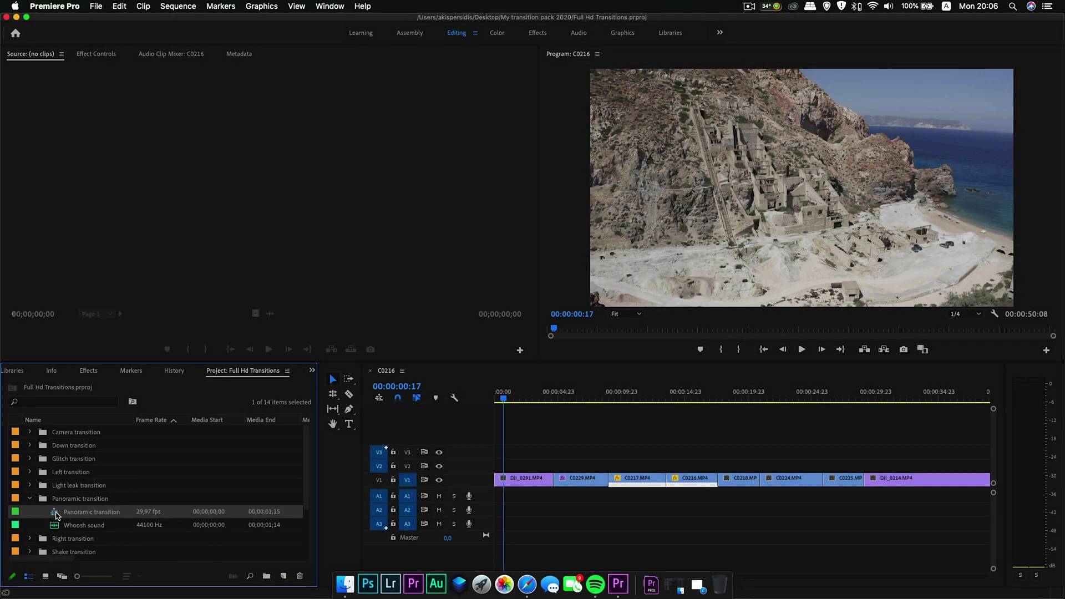
left_click_drag(251, 452, 555, 466)
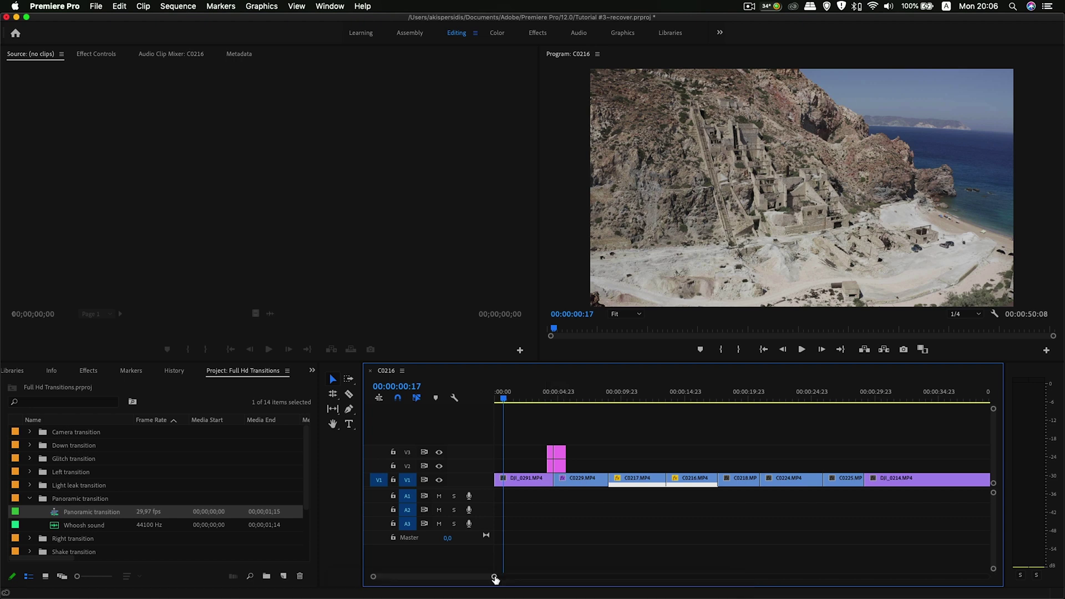
left_click_drag(494, 578, 460, 578)
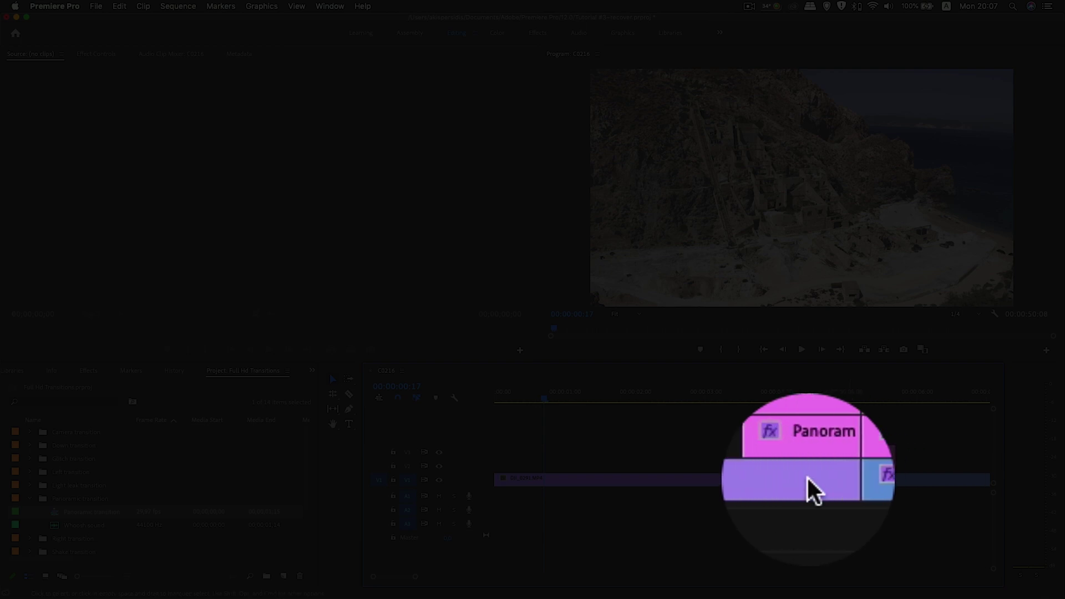
left_click_drag(416, 578, 469, 577)
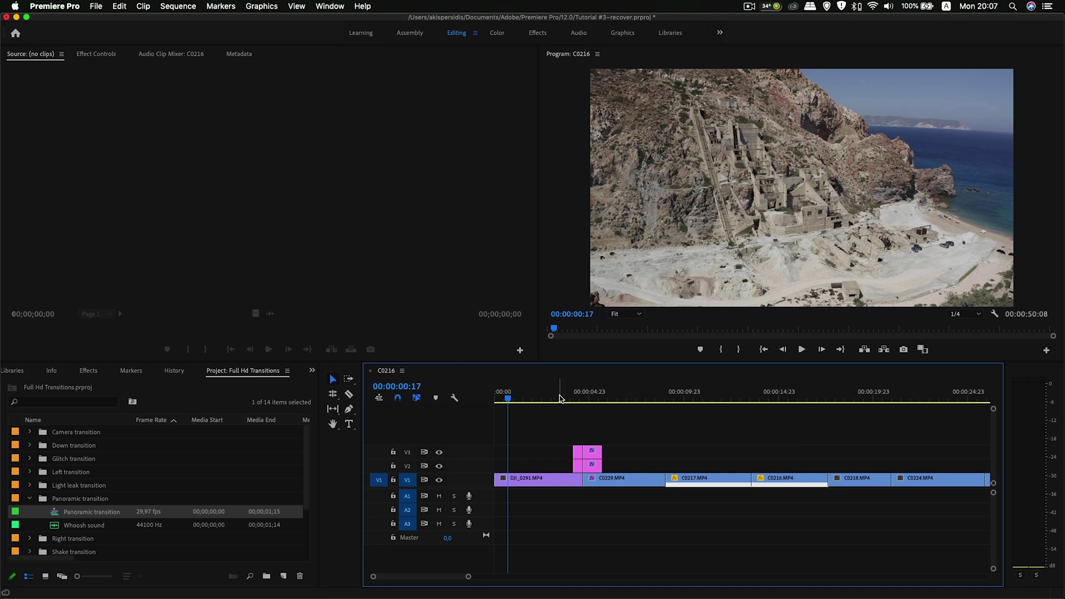
Play the Panoramic transition from just before the first cut
left_click(560, 396)
key("space")
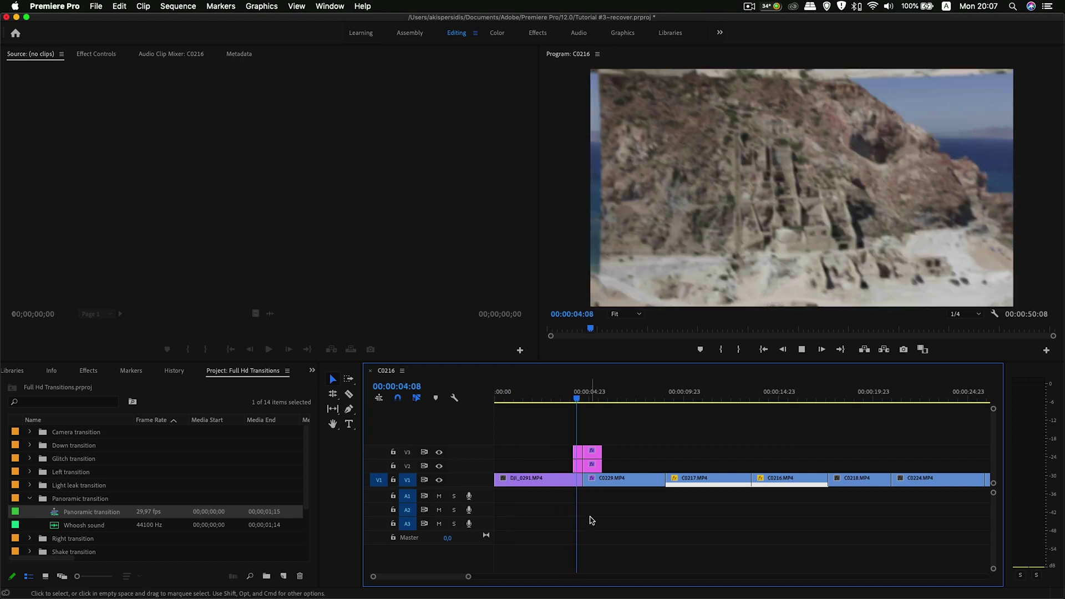
key("space")
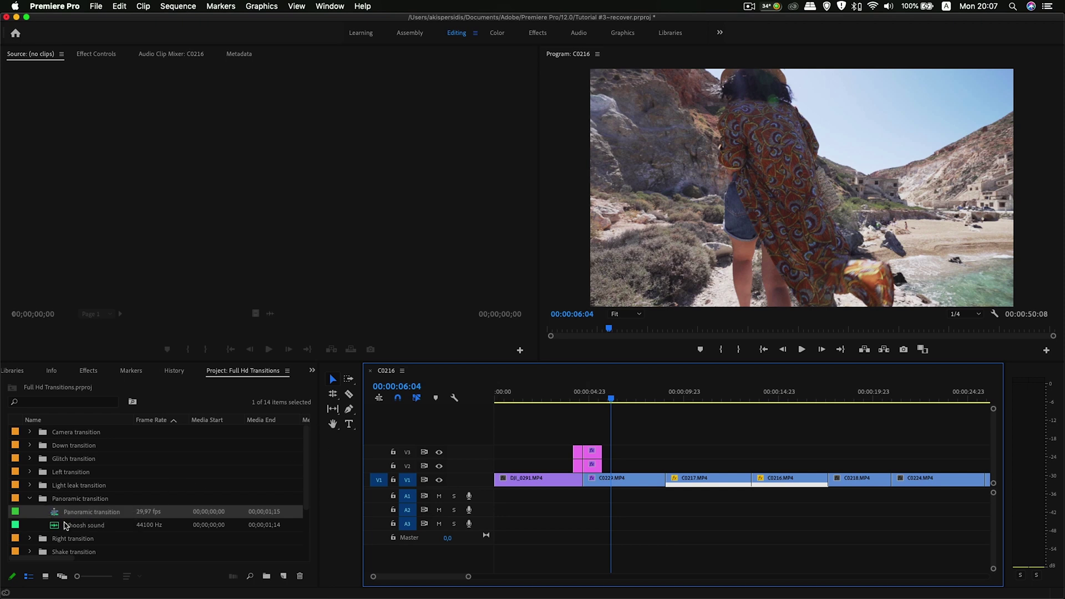
Place the Whoosh sound on A1 under the Panoramic transition, near 4 seconds
left_click(59, 527)
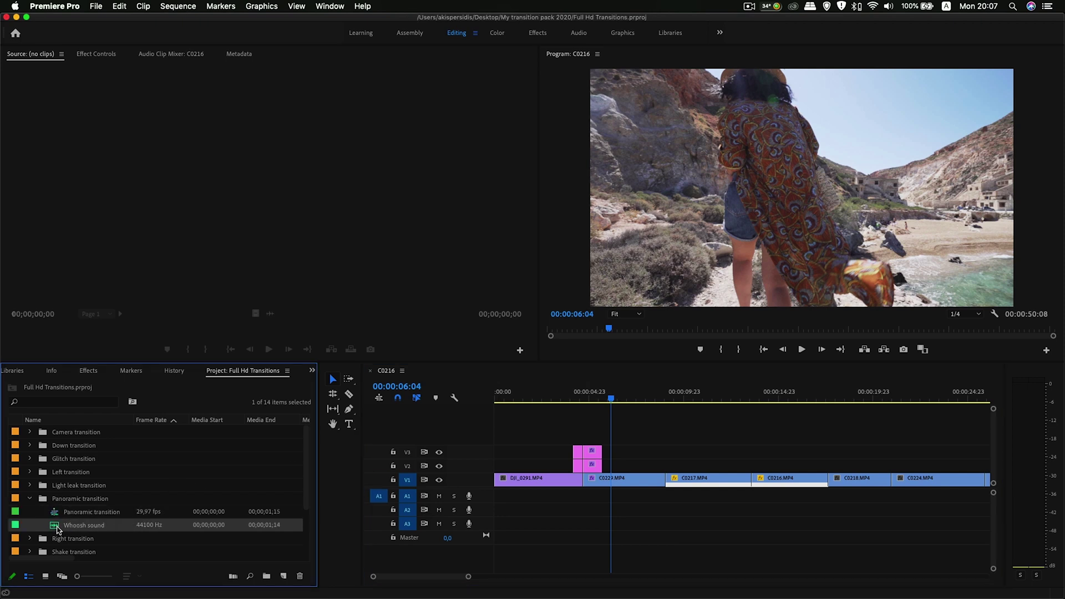
left_click_drag(147, 517, 578, 502)
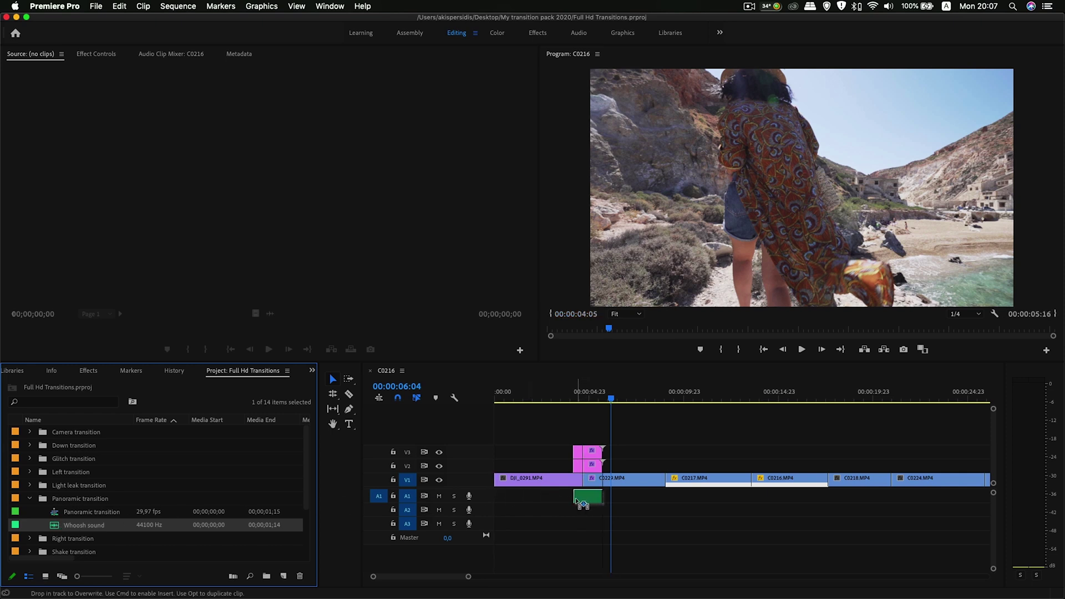
left_click_drag(576, 499, 577, 499)
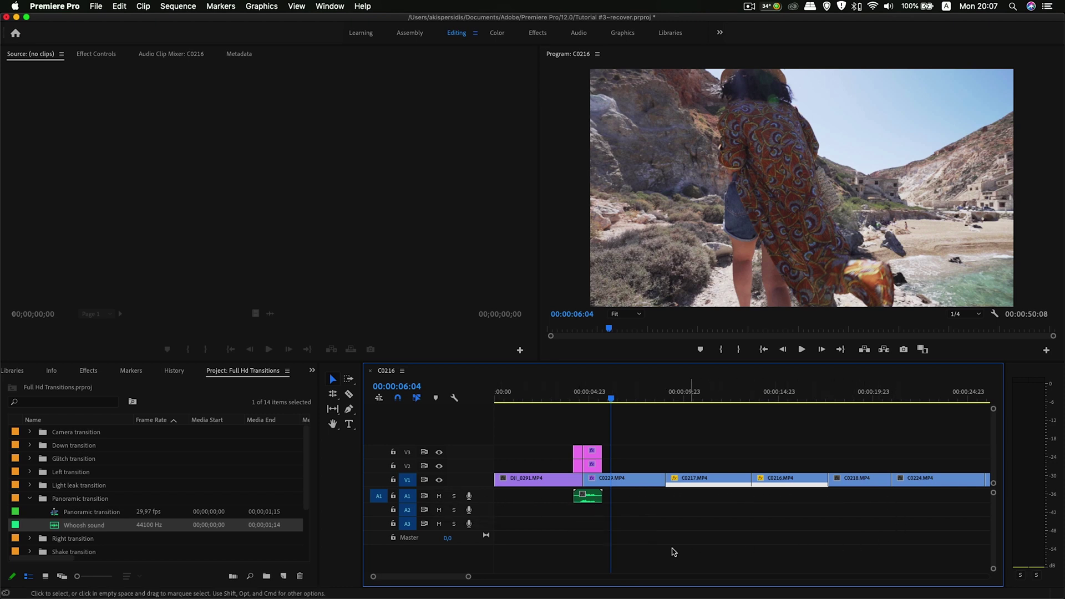
Replay the transition with its whoosh, then play again from 00:00:06:03
left_click(565, 399)
key("space")
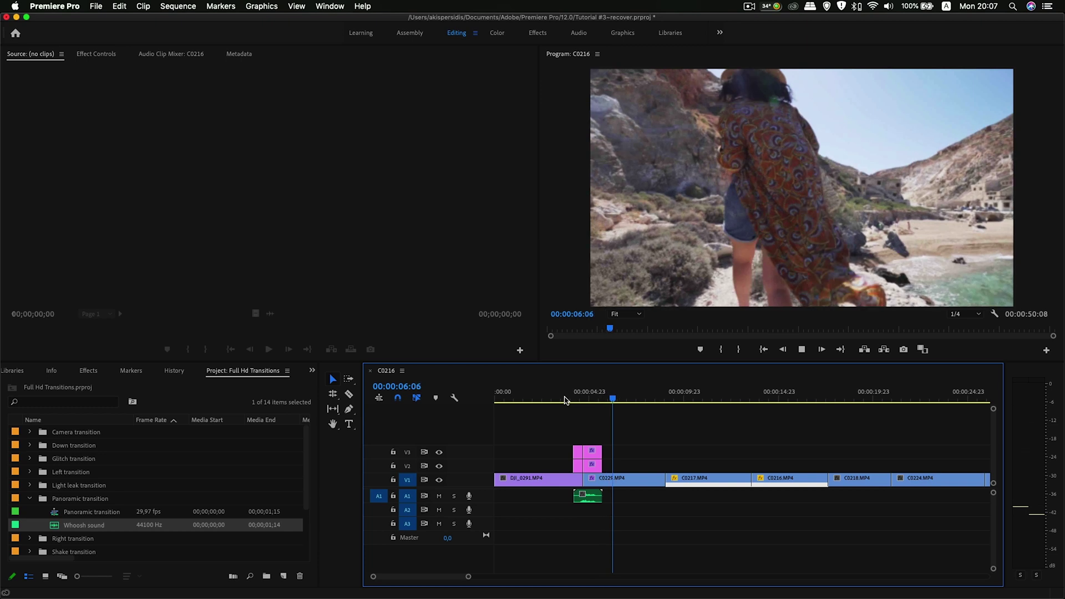
key("space")
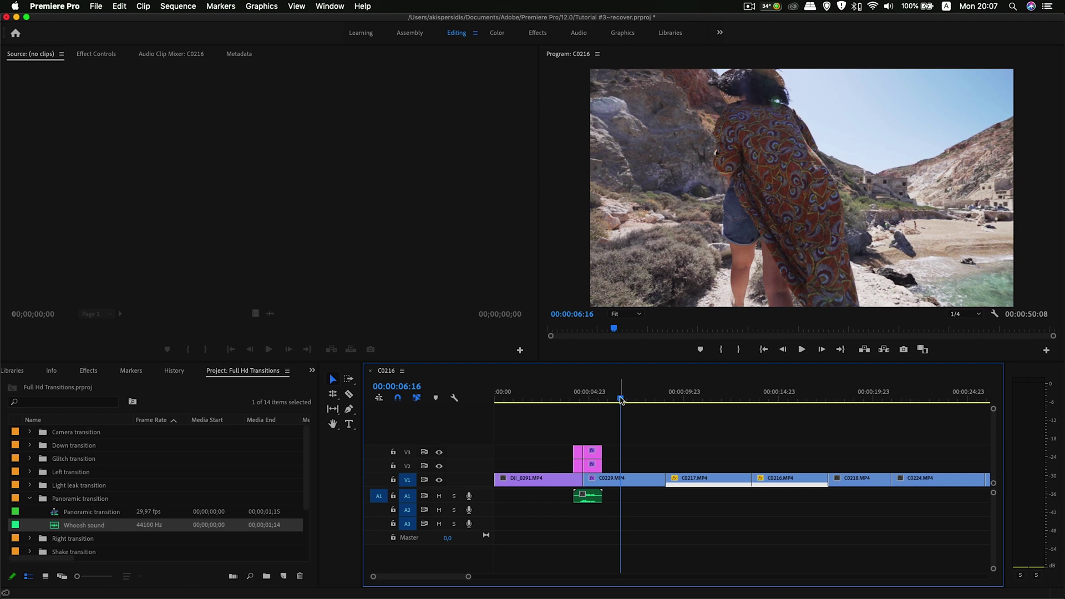
left_click_drag(621, 400, 612, 403)
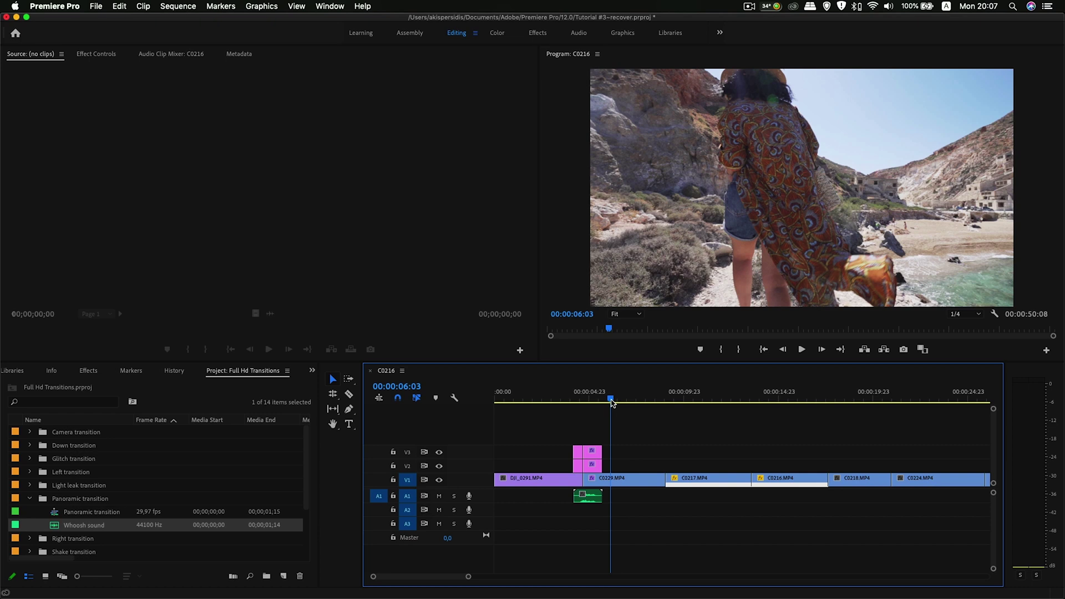
key("space")
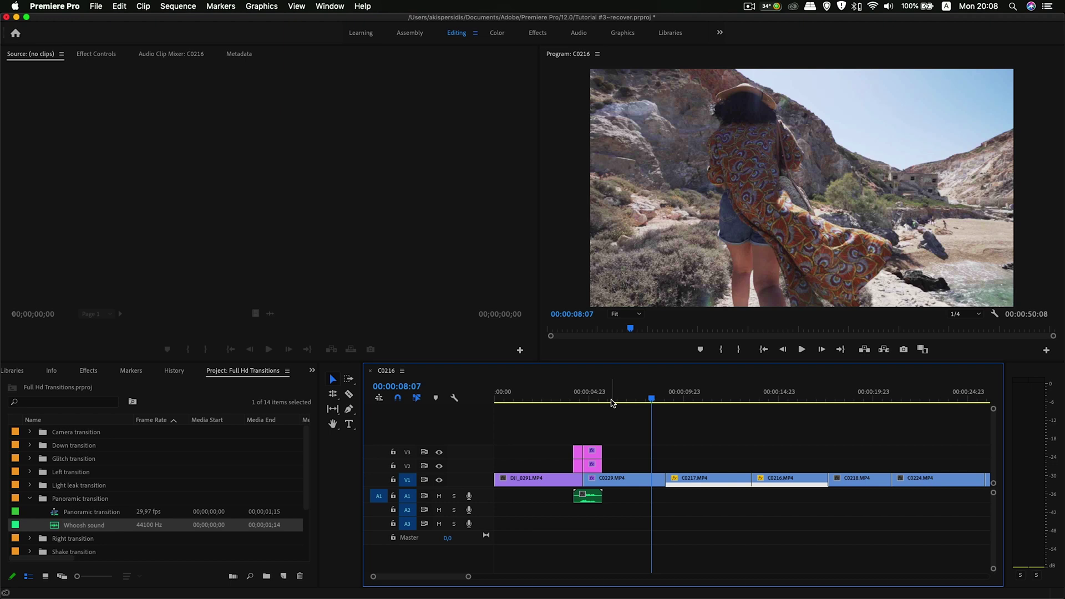
Place the Zoom in transition sequence on V2 over the C0229/C0217 cut and preview it
scroll(101, 489, "down", 1)
scroll(100, 492, "down", 2)
scroll(94, 498, "down", 2)
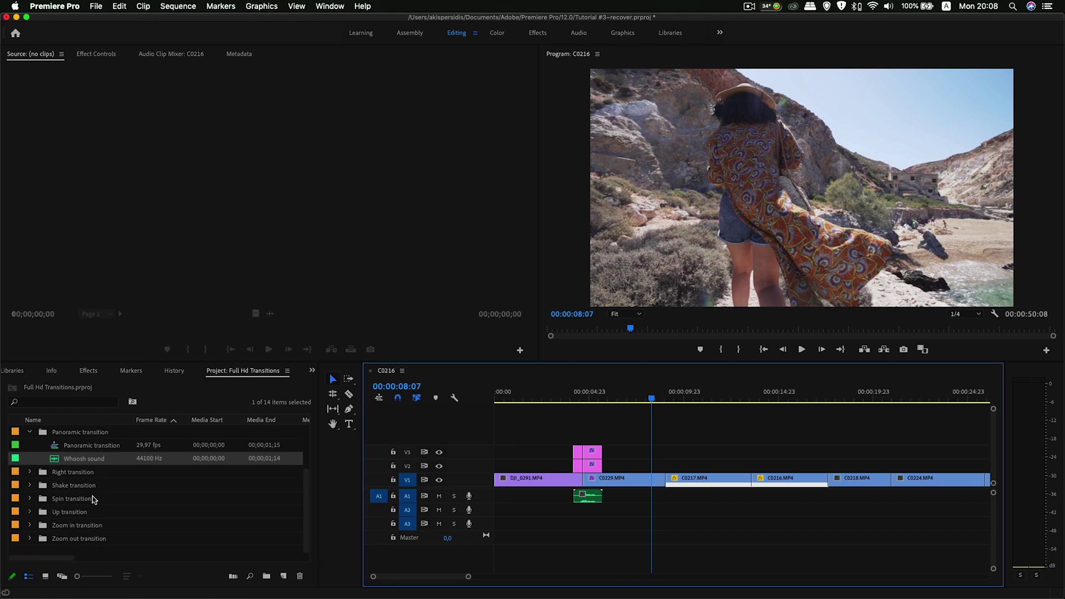
left_click(30, 526)
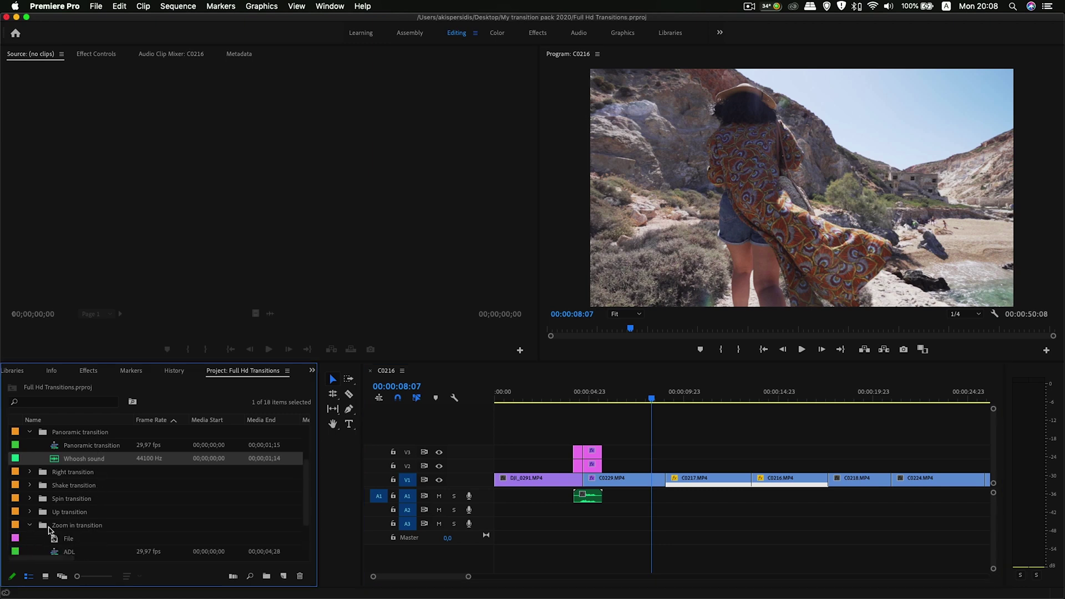
scroll(94, 531, "down", 2)
scroll(94, 531, "down", 2)
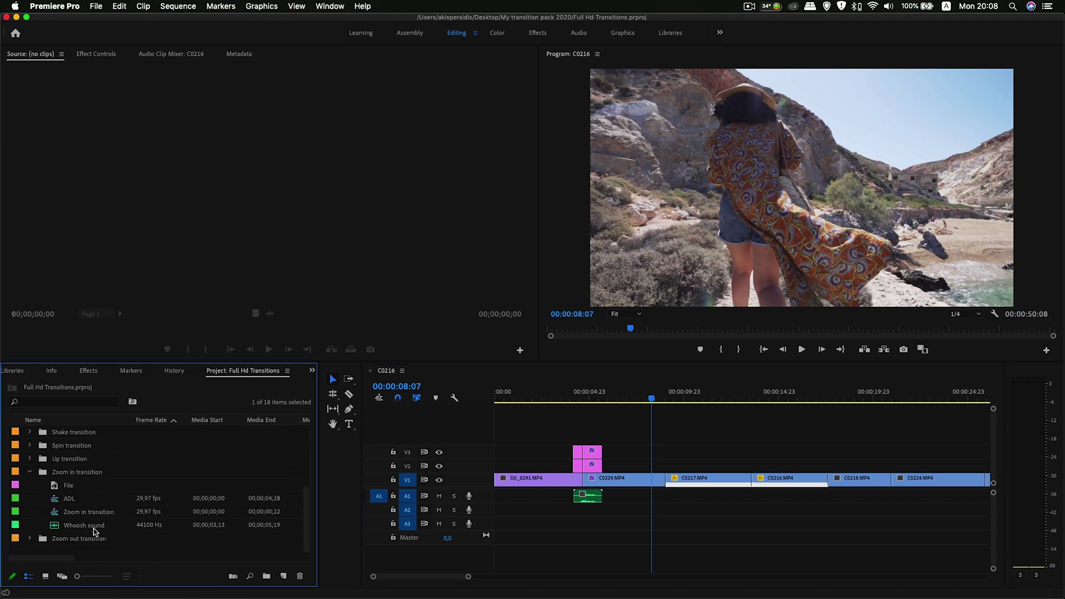
left_click(55, 515)
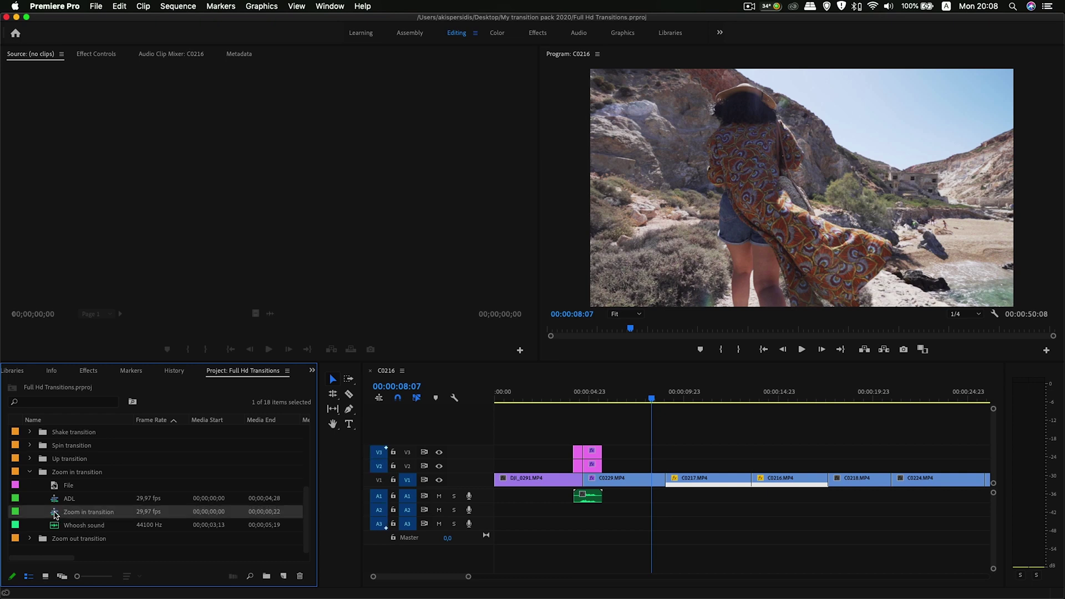
left_click_drag(85, 509, 666, 466)
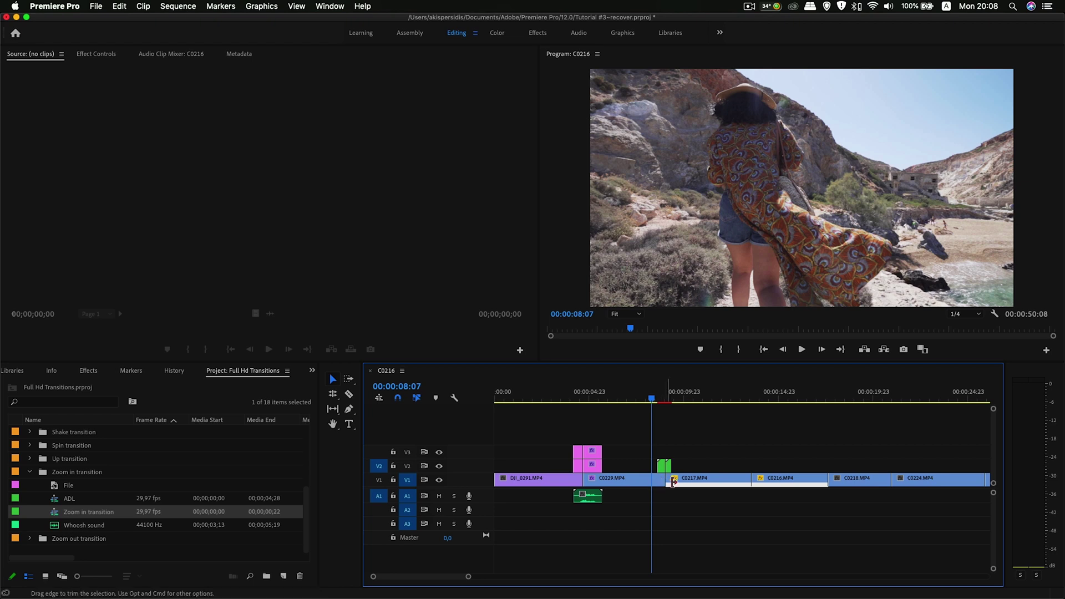
key("space")
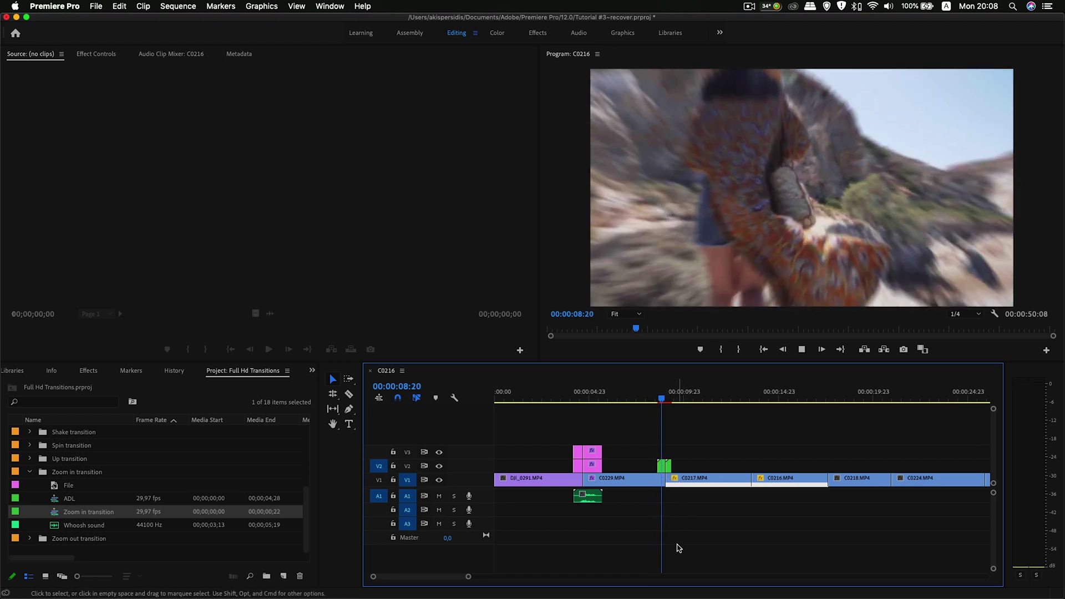
key("space")
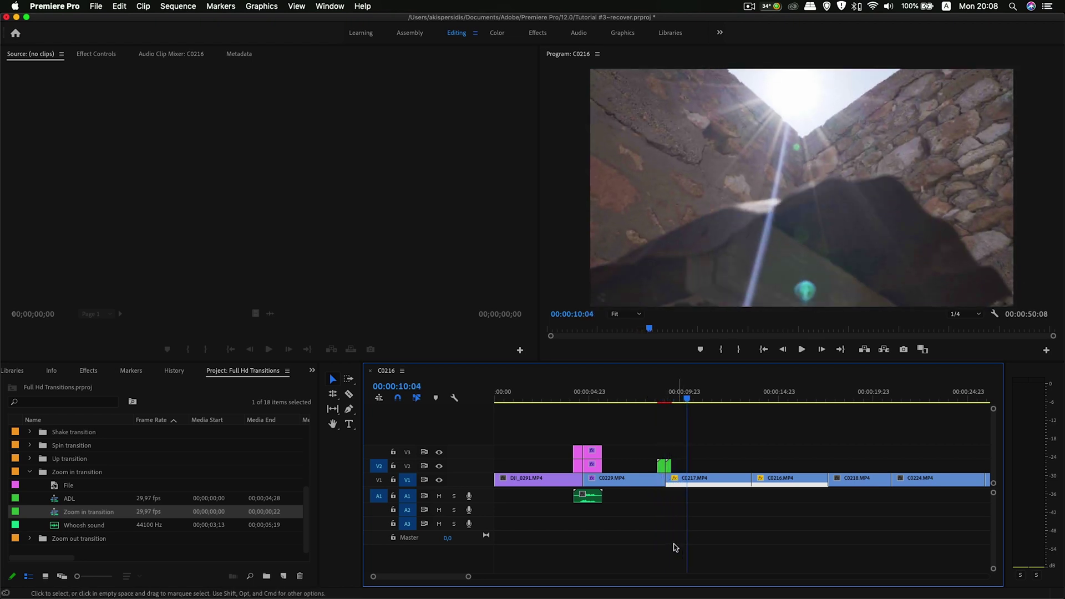
Add the Whoosh sound on A1 beneath it, replay twice, and park at 00:00:08:07
left_click(56, 528)
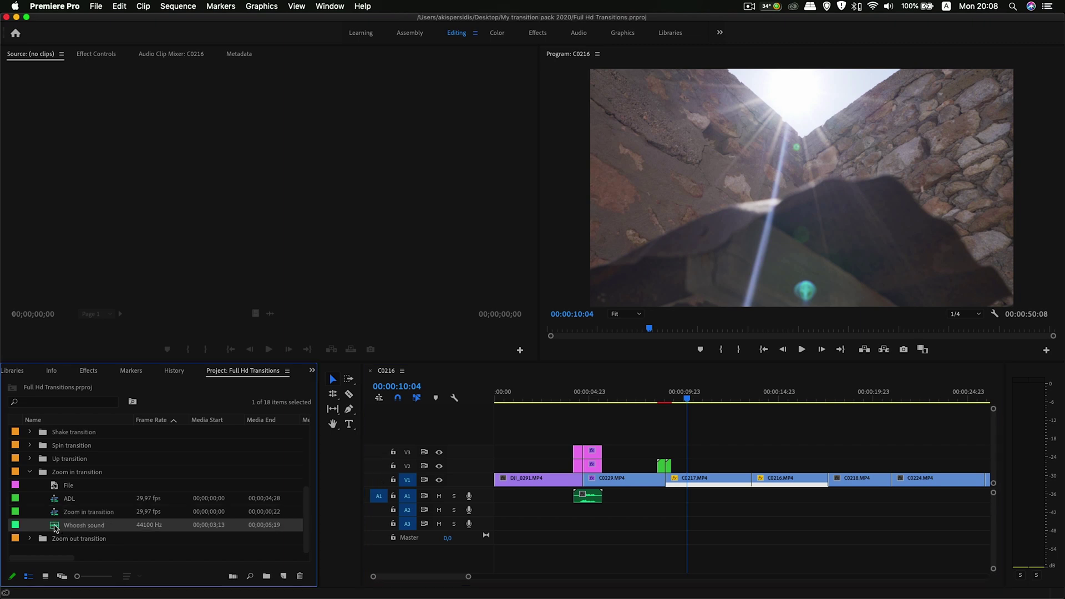
left_click_drag(153, 517, 665, 498)
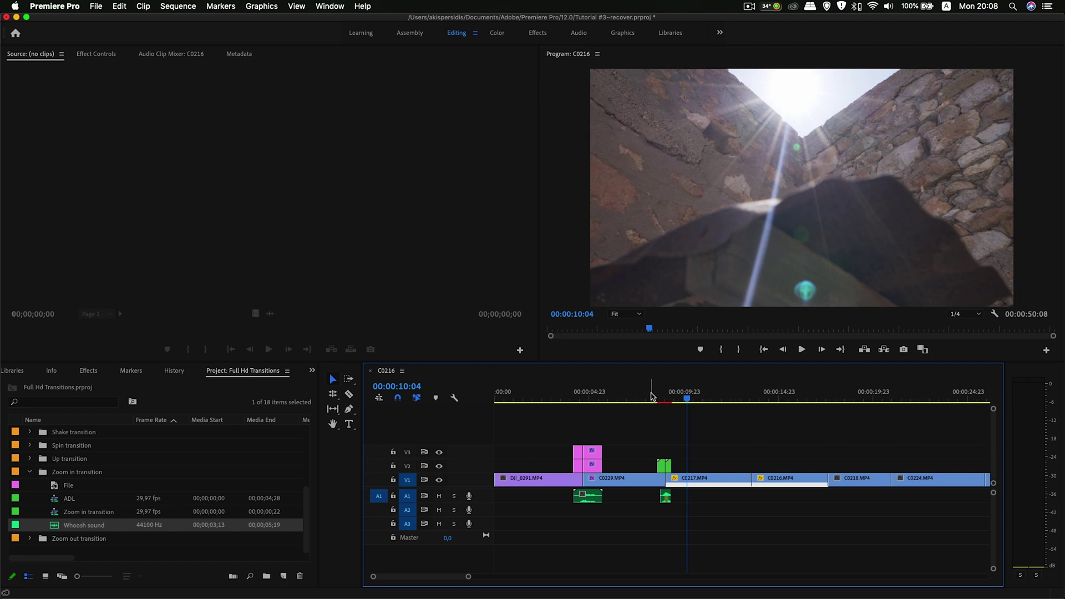
left_click(652, 396)
key("space")
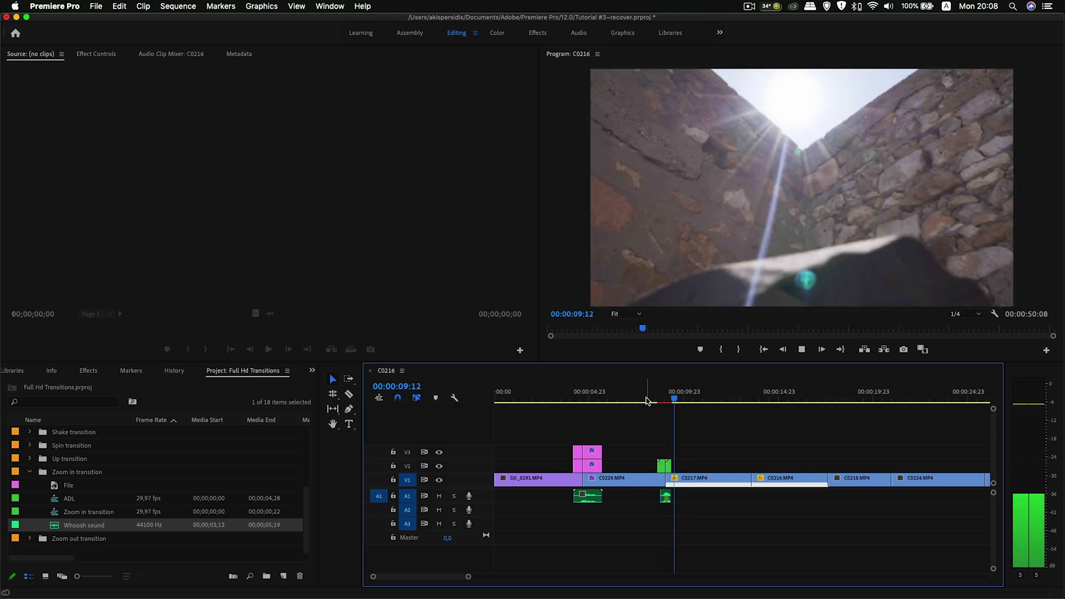
key("space")
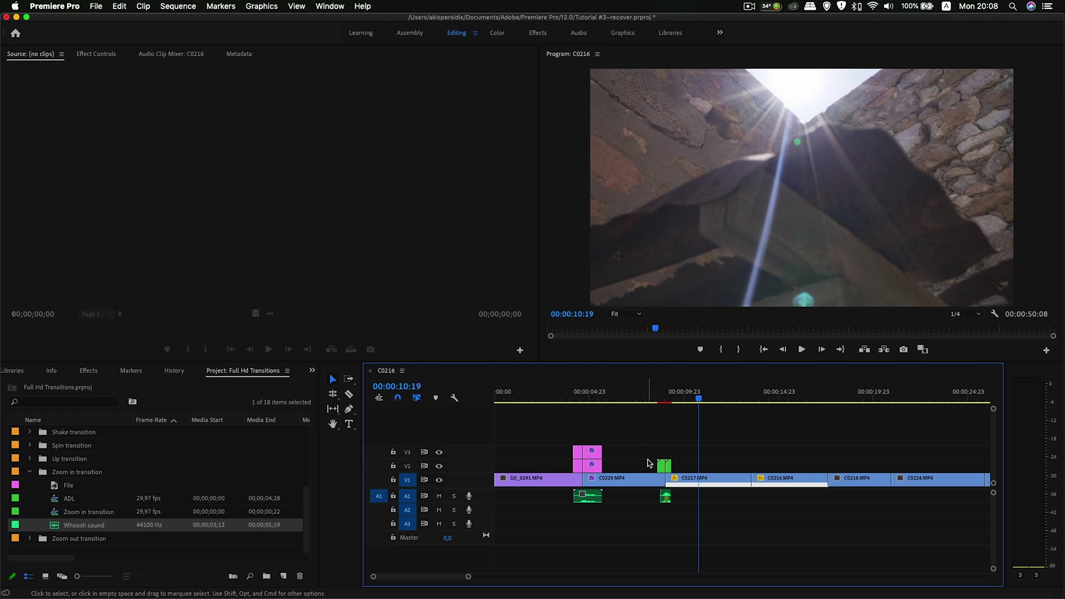
left_click(650, 396)
key("space")
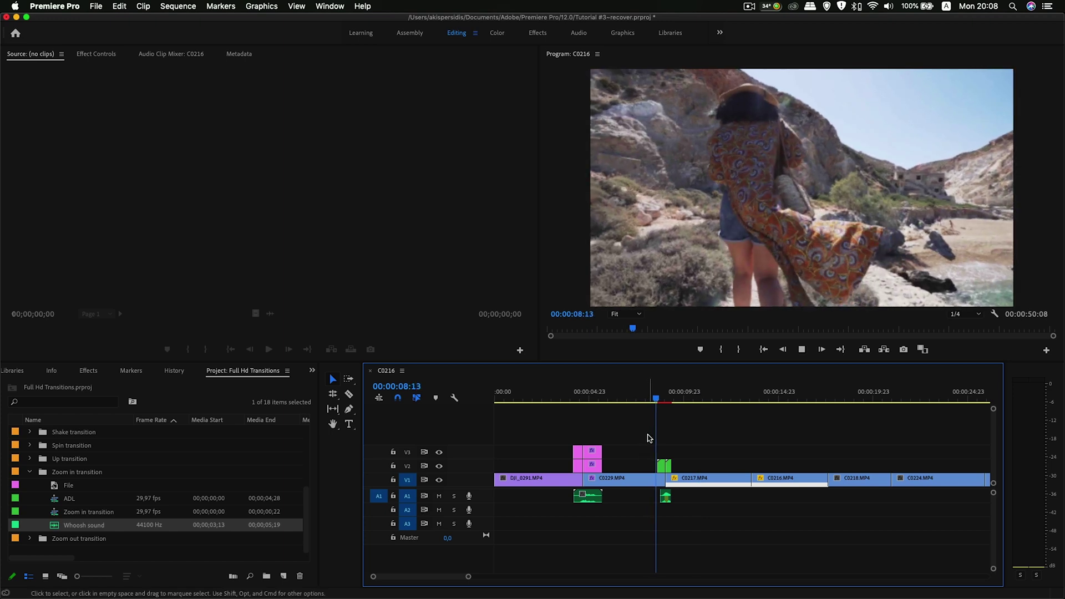
key("space")
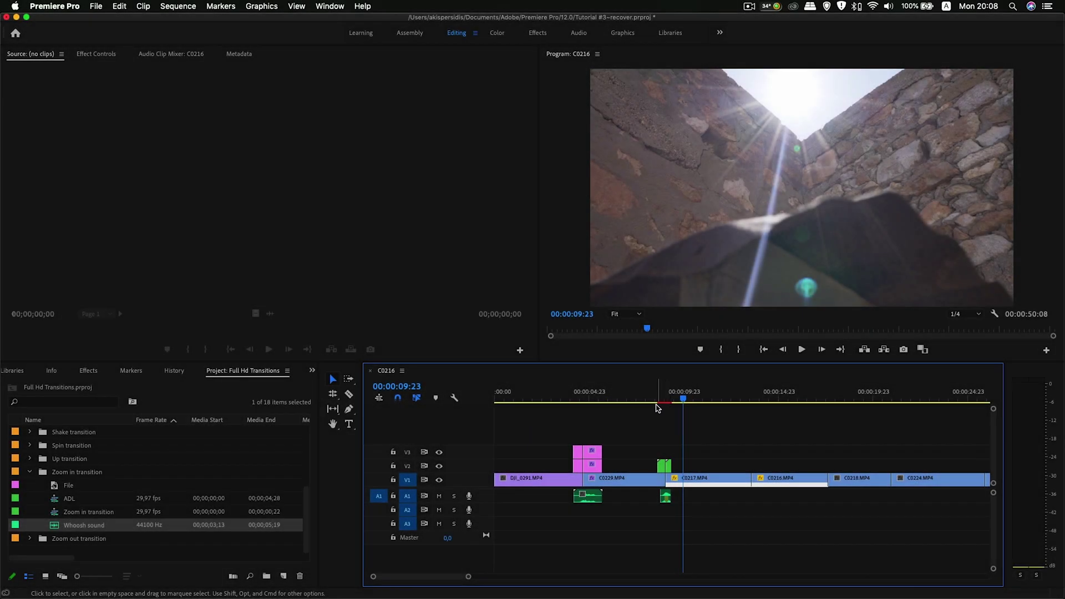
left_click(653, 398)
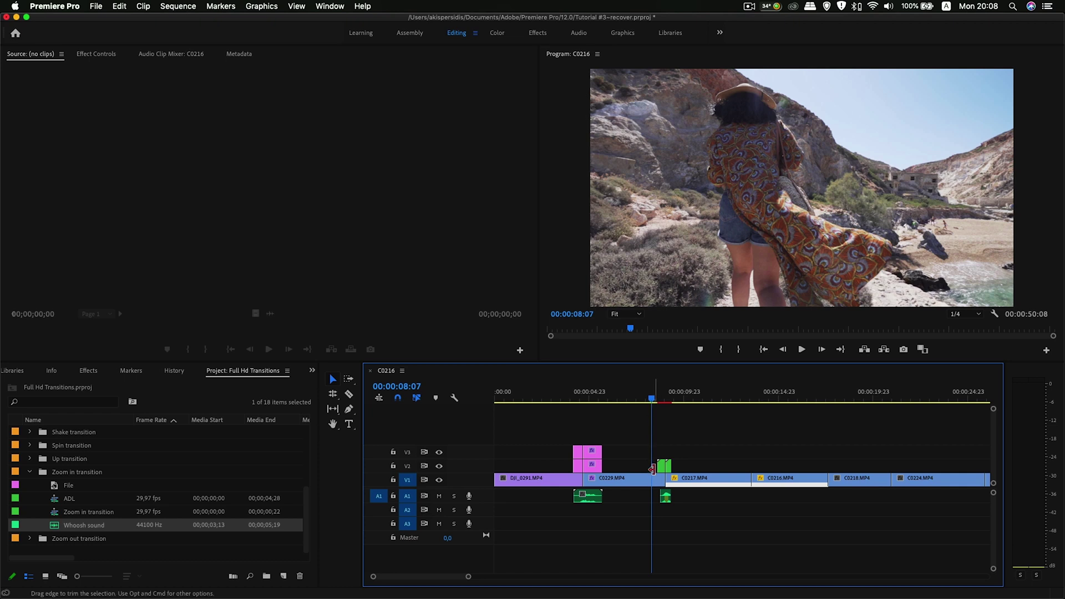
Mark In at 00:00:08:07 and Out at 00:00:09:16, then render that range
left_click(722, 350)
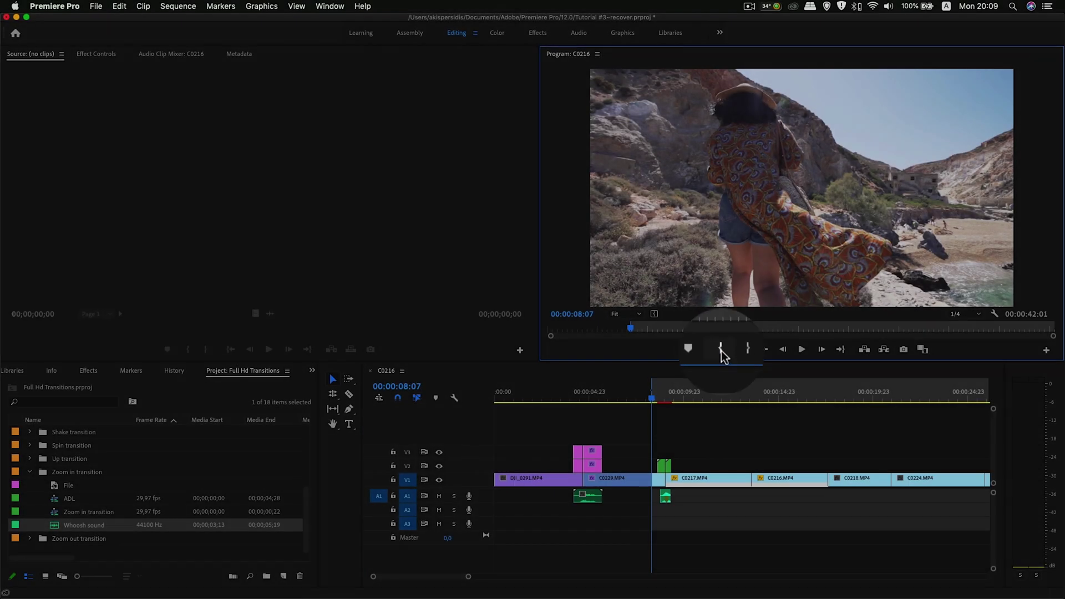
left_click_drag(652, 401, 678, 398)
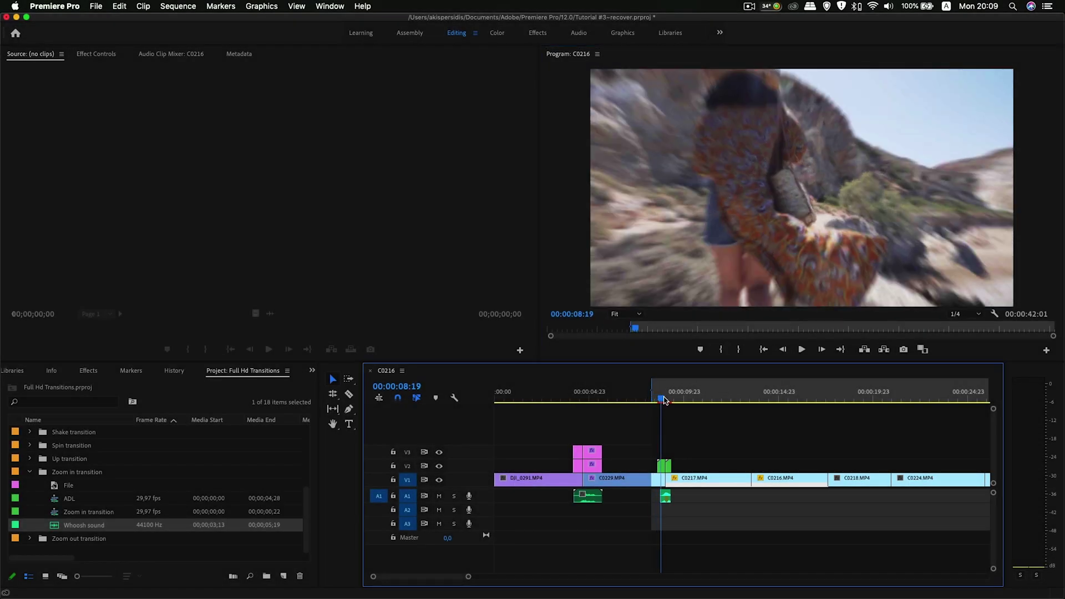
left_click(738, 349)
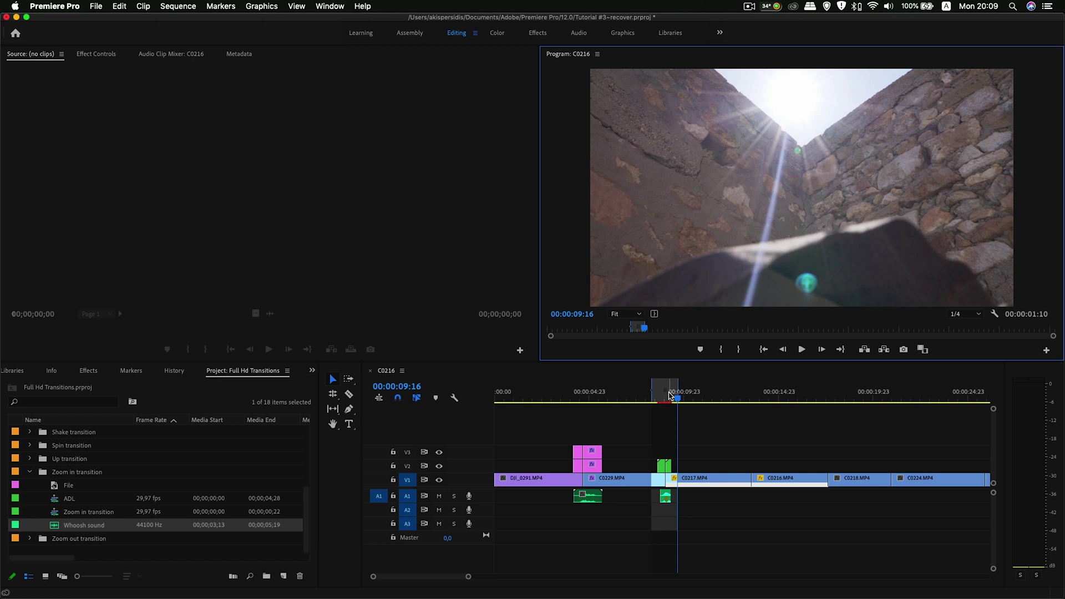
key("Return")
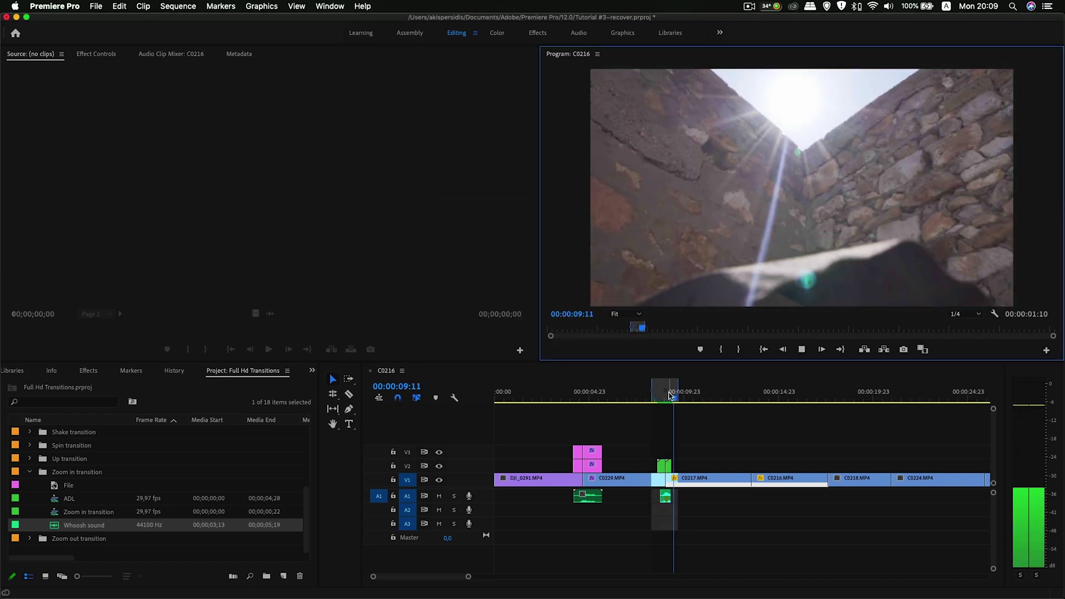
key("space")
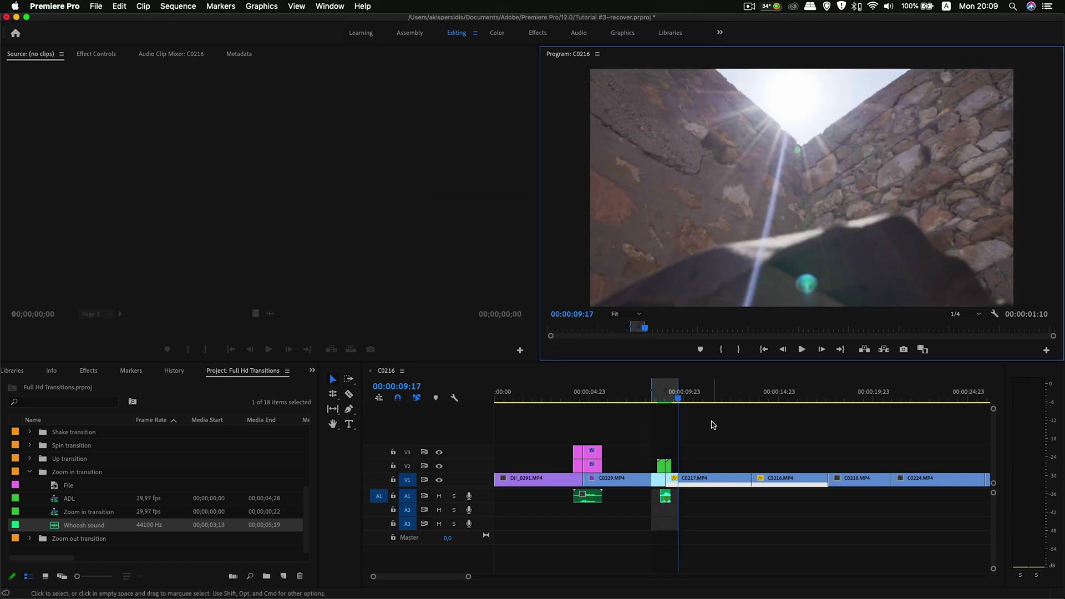
Replay the rendered Zoom in transition from 00:00:07:22, then clear the In and Out points
left_click(642, 399)
key("space")
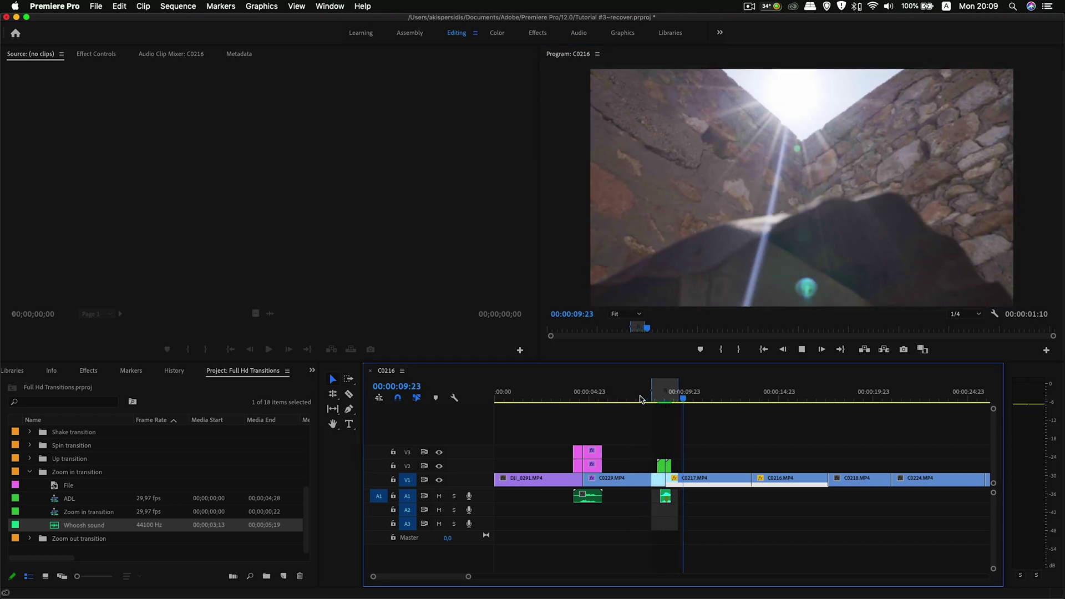
key("space")
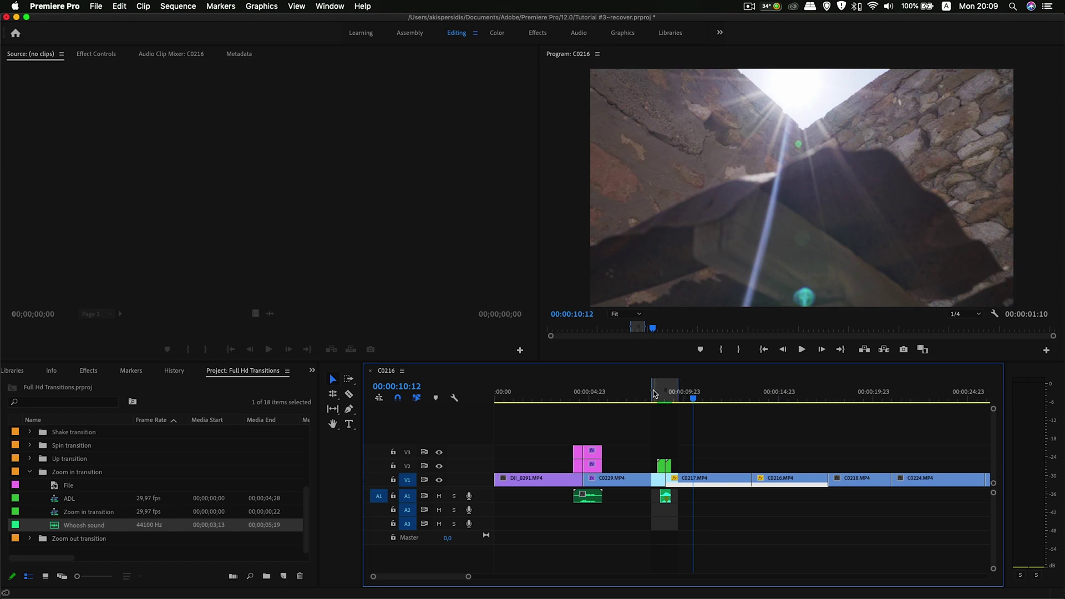
left_click(220, 6)
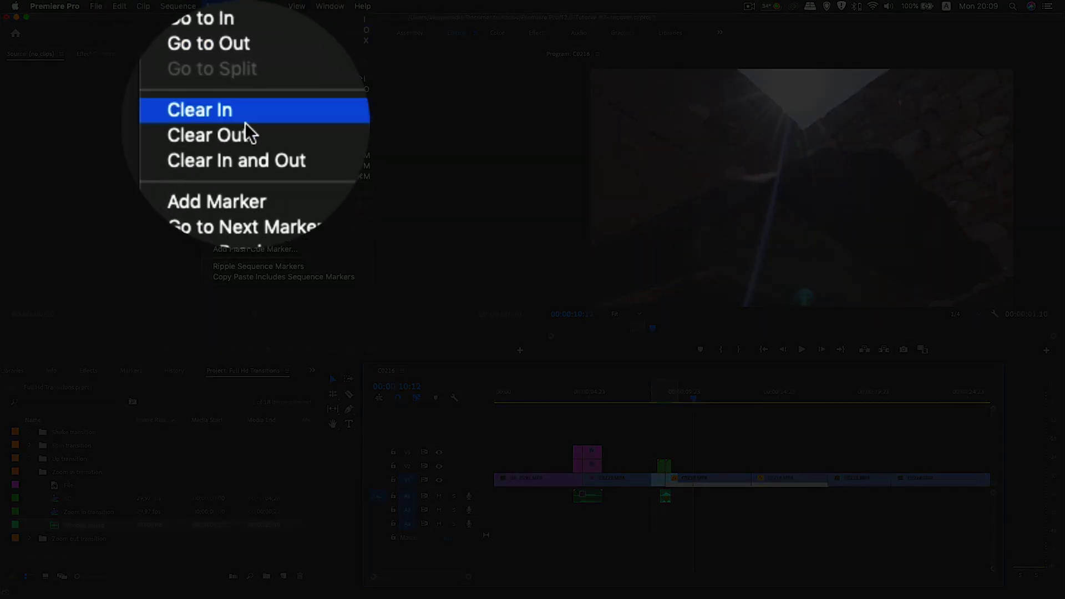
left_click(248, 138)
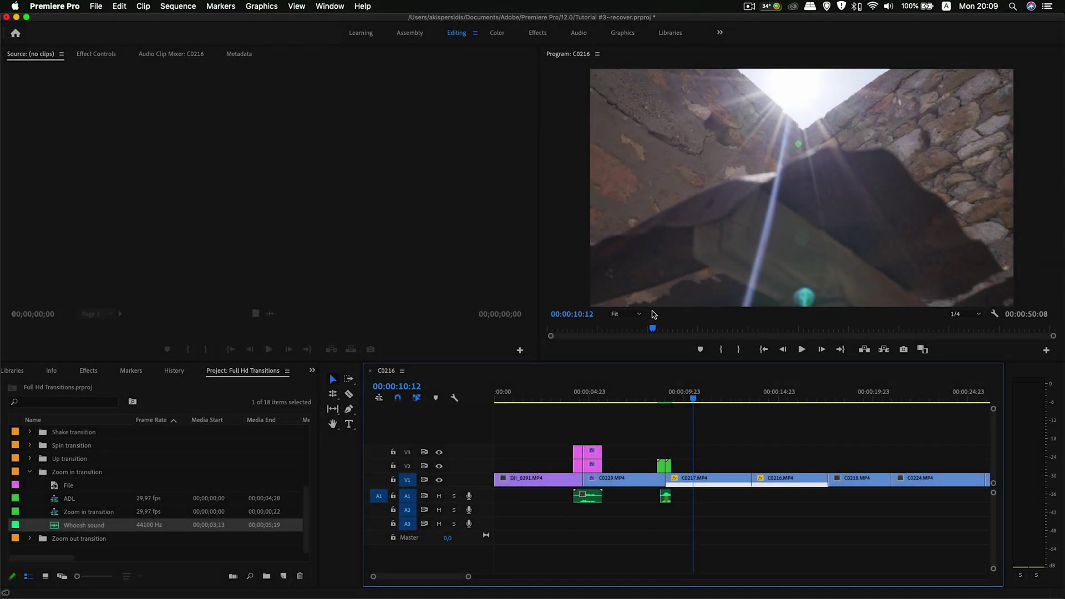